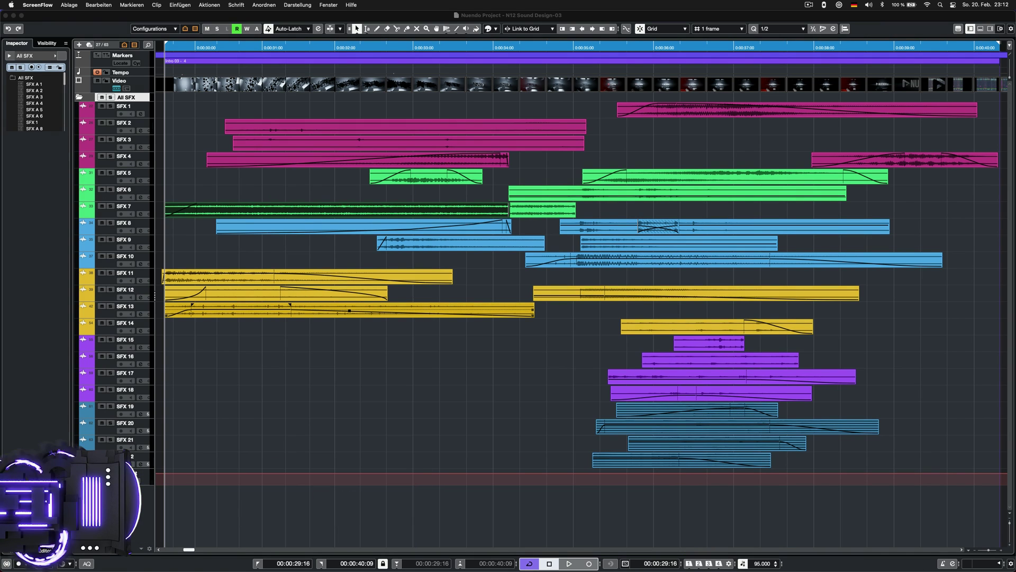
Launch the Dolby Atmos Setup Assistant from Project > ADM Authoring for Dolby Atmos.
click(93, 5)
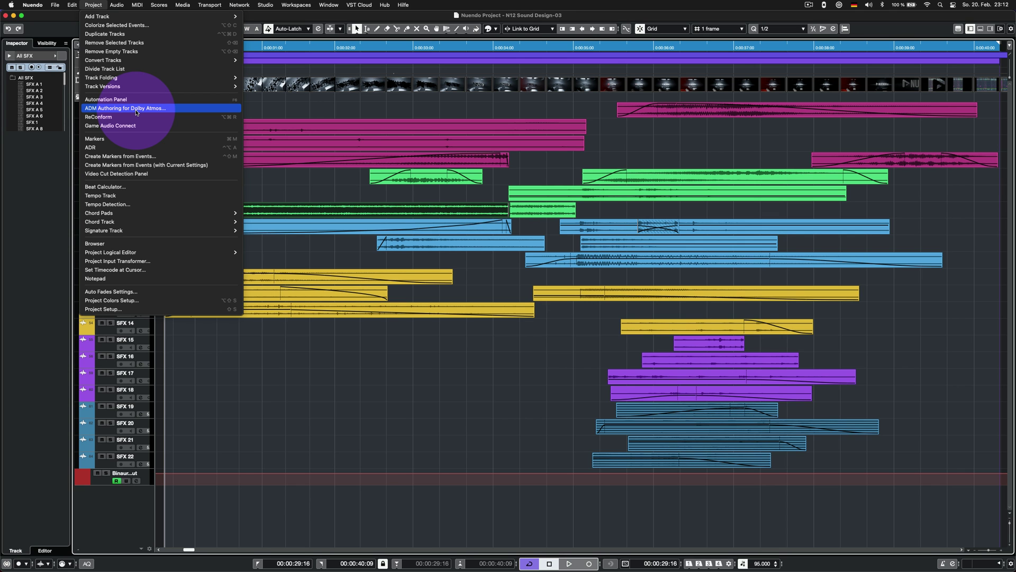
click(136, 109)
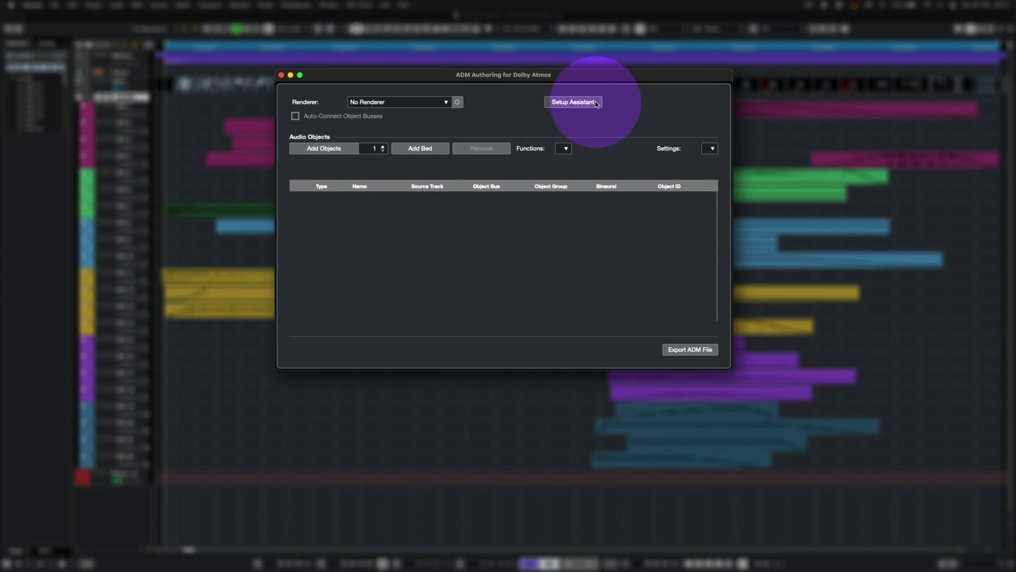
click(597, 102)
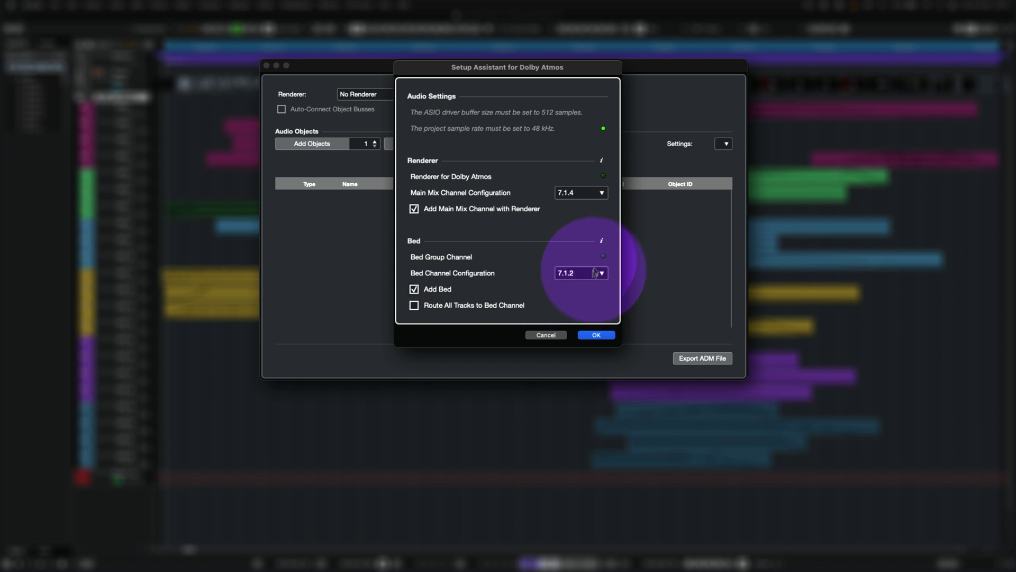
Confirm the 7.1.4 renderer/7.1.2 bed setup and create objects from tracks SFX 1–22.
click(597, 335)
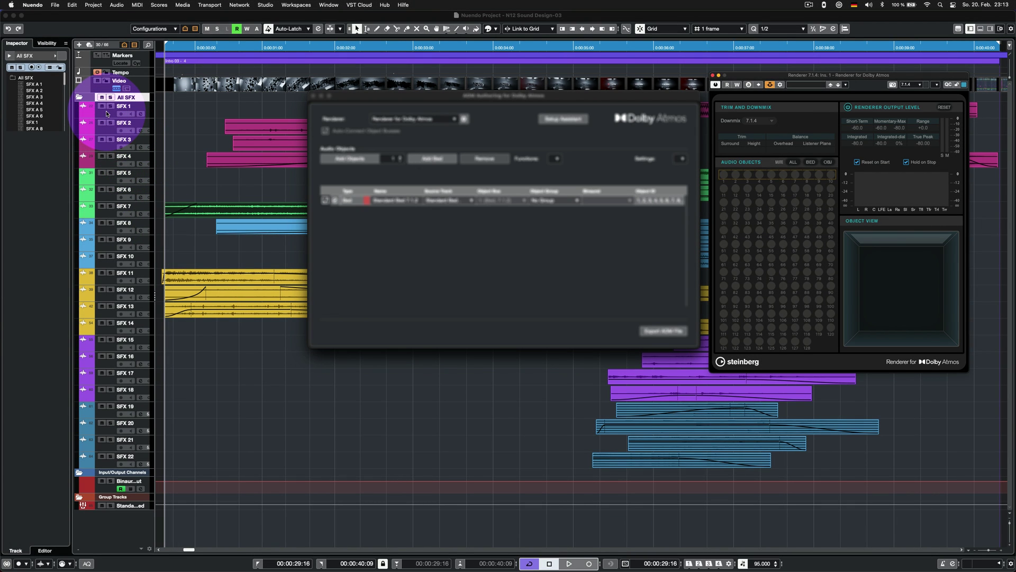
click(105, 113)
shift+click(109, 443)
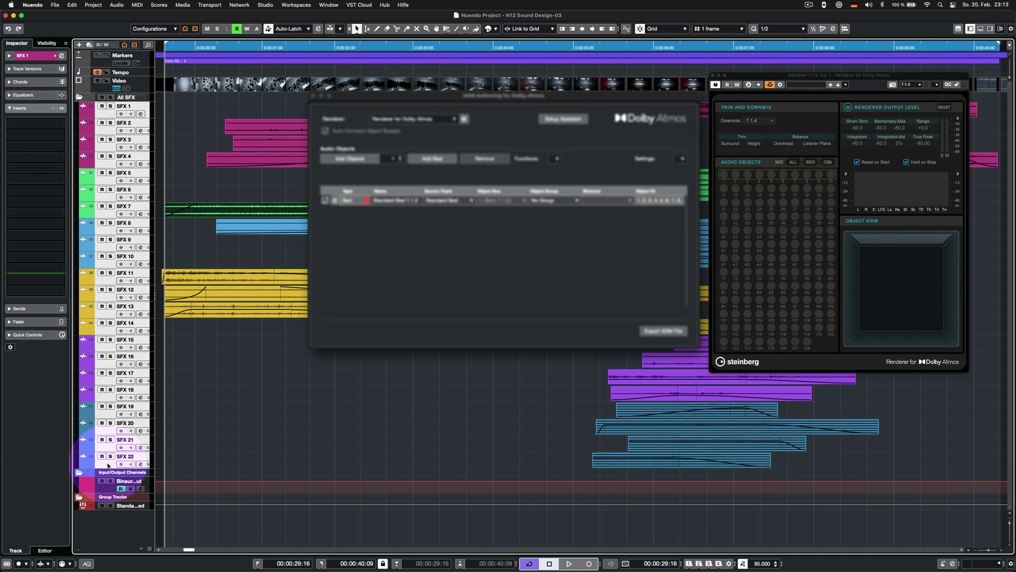
click(572, 170)
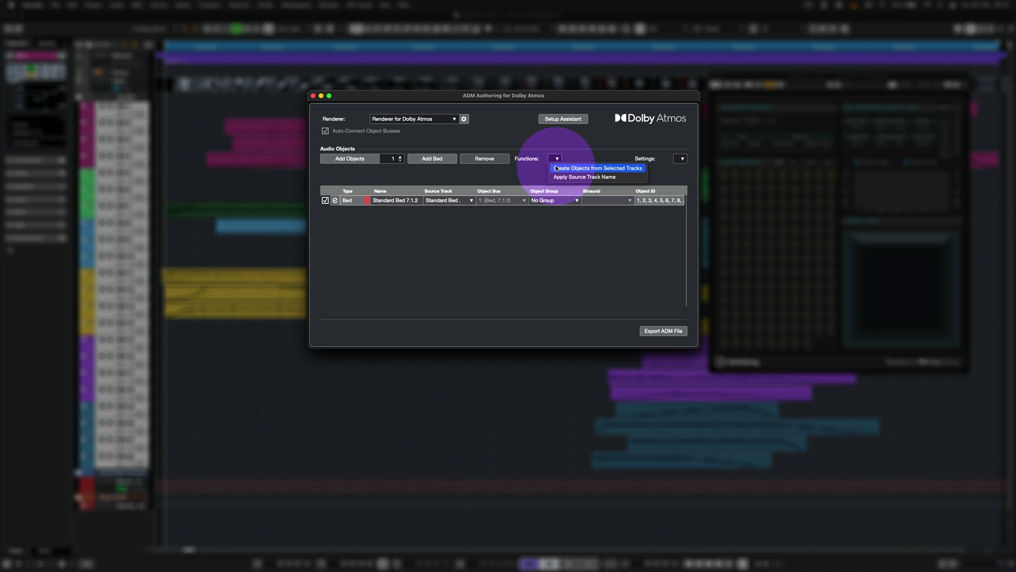
click(566, 168)
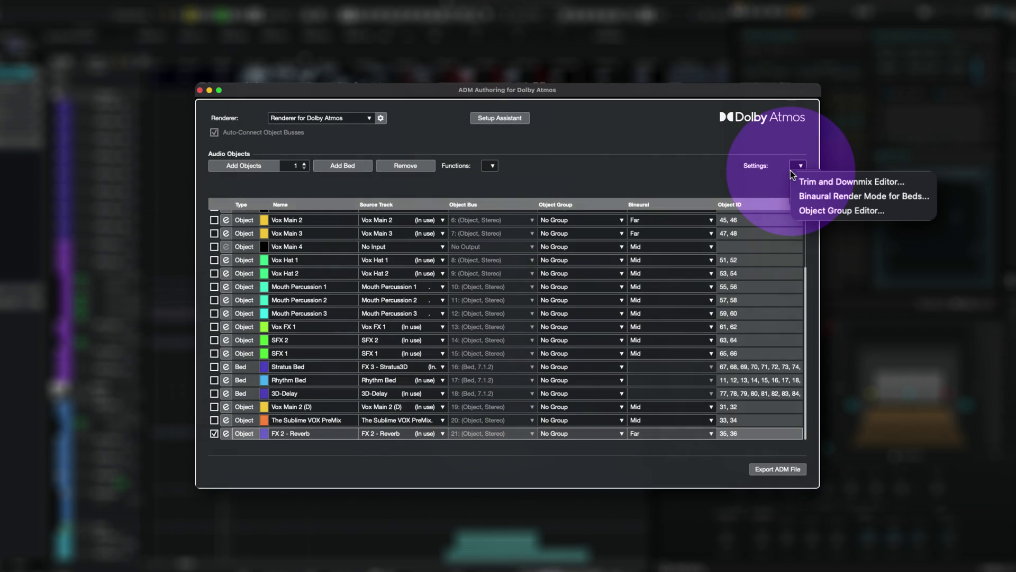
Open the ADM Authoring Binaural Render Mode settings for beds.
click(825, 196)
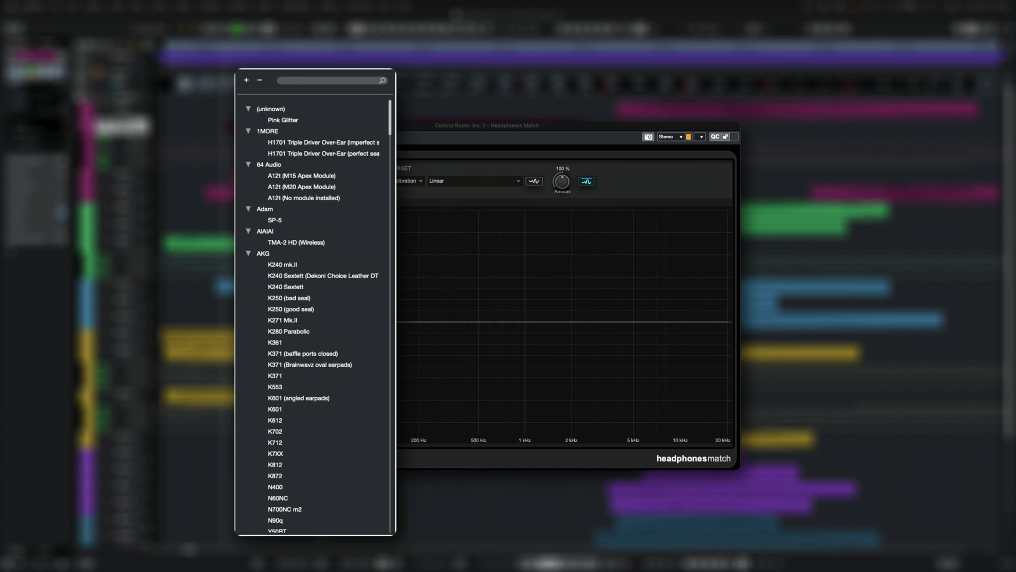
Scroll down through the Headphones Match headphone brand list.
scroll(312, 318, down, 8)
scroll(313, 317, down, 8)
scroll(313, 318, down, 8)
scroll(313, 317, down, 8)
scroll(312, 317, down, 6)
scroll(313, 318, down, 6)
scroll(313, 317, down, 6)
scroll(313, 317, down, 6)
scroll(313, 318, down, 6)
scroll(312, 317, down, 6)
scroll(313, 317, down, 6)
scroll(312, 317, down, 6)
scroll(313, 318, down, 6)
scroll(313, 318, down, 6)
scroll(312, 317, down, 6)
scroll(312, 318, down, 6)
scroll(312, 317, down, 6)
scroll(313, 318, down, 6)
scroll(312, 318, down, 6)
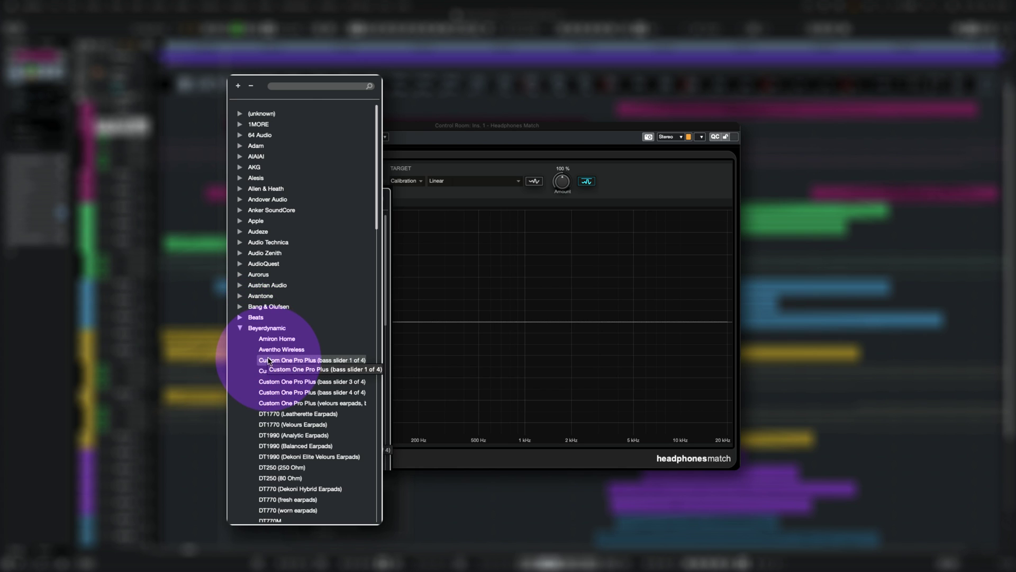
scroll(233, 349, down, 2)
scroll(254, 340, down, 5)
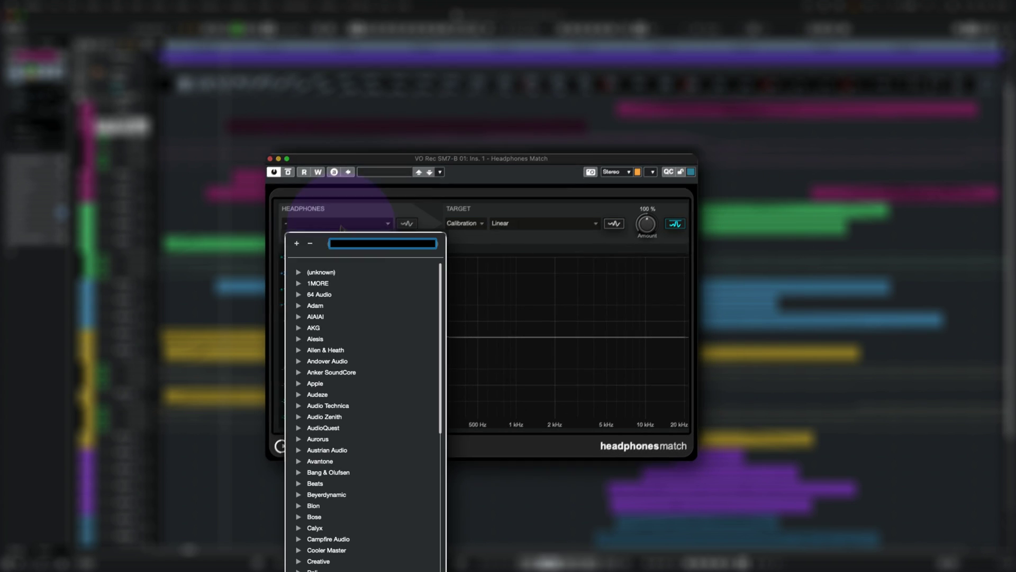
Choose Beyerdynamic DT1990 (Analytic Earpads) and browse the Simulation headphone list.
click(299, 495)
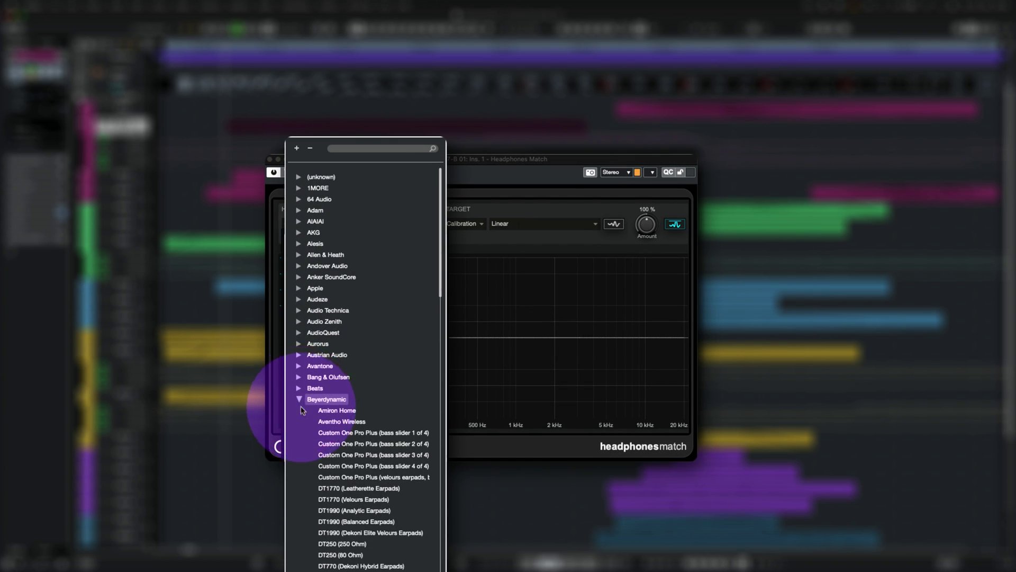
click(357, 511)
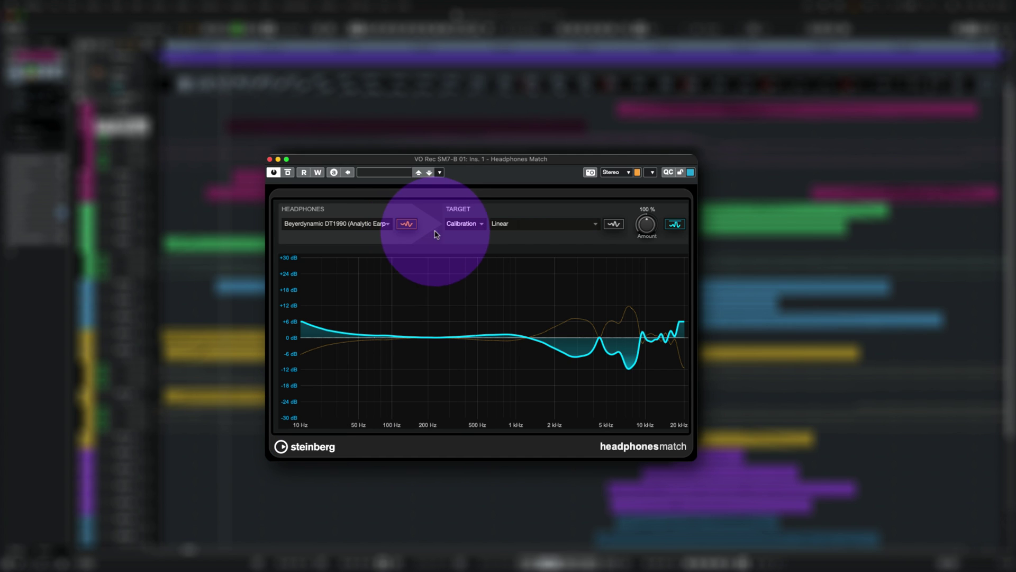
click(467, 240)
click(518, 223)
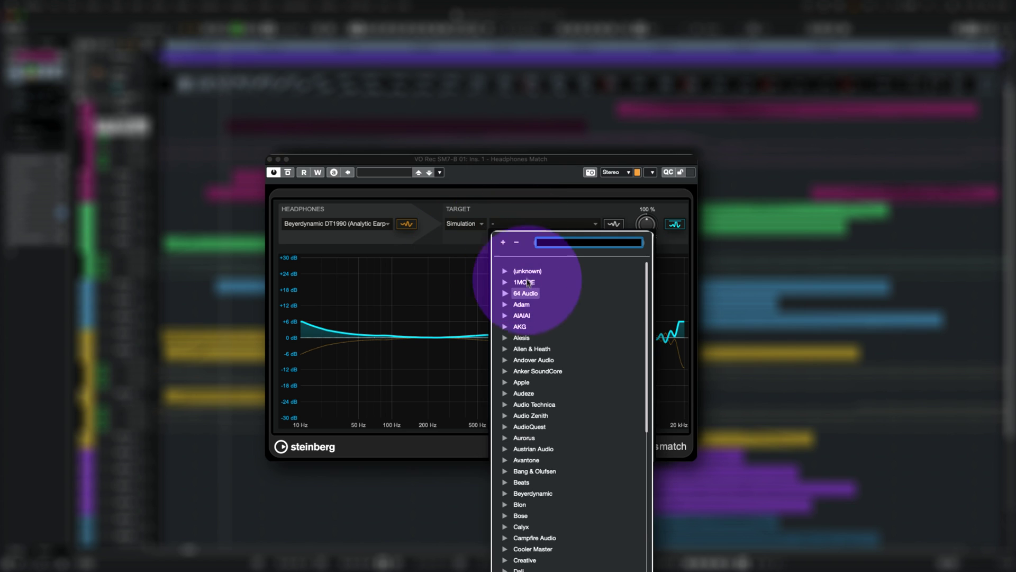
scroll(523, 291, down, 5)
scroll(532, 291, down, 10)
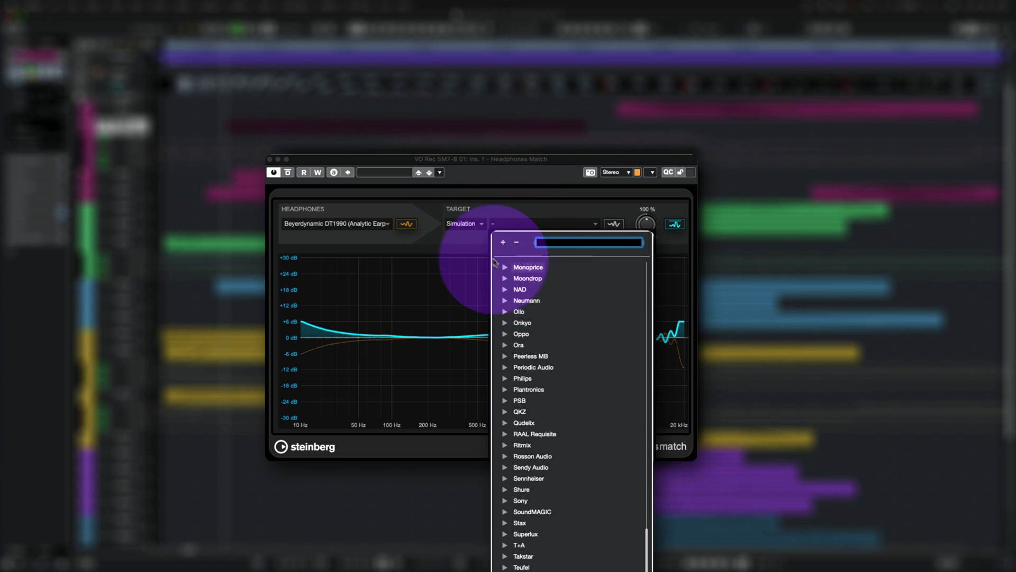
Return to Calibration, try Diffuse Field, settle on Linear, and adjust the correction Amount.
click(464, 227)
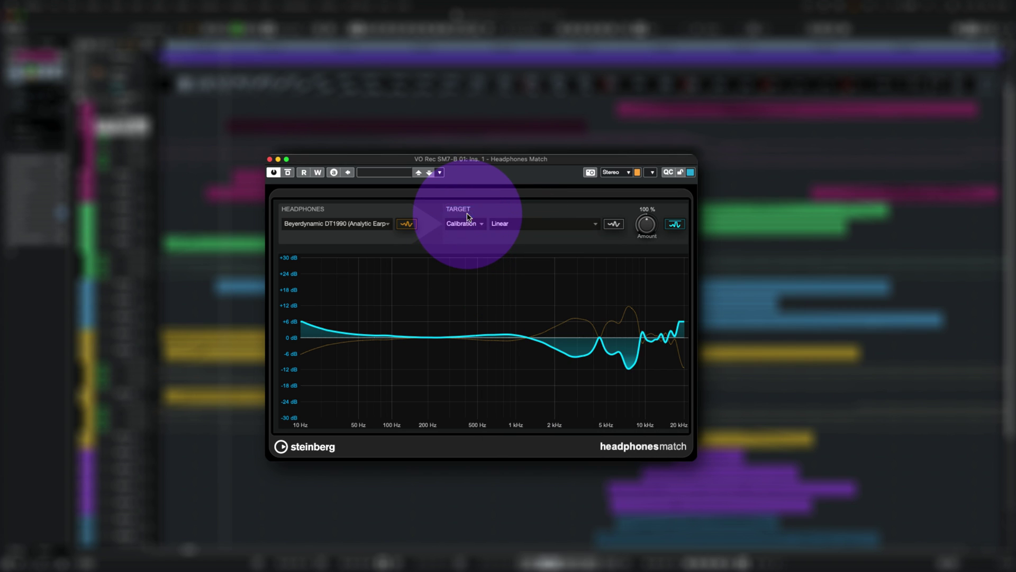
click(494, 225)
click(530, 141)
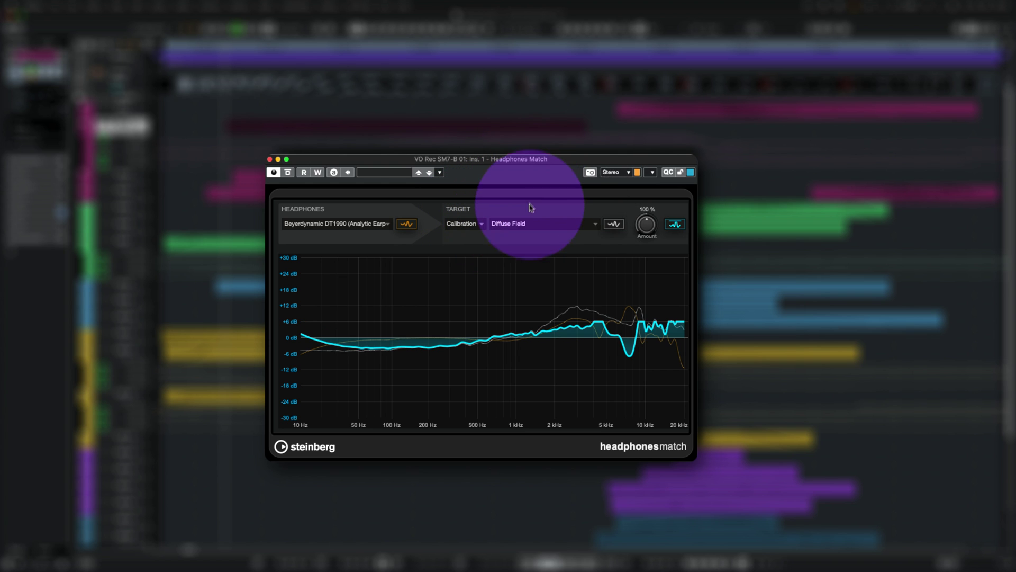
click(531, 224)
click(532, 236)
click(531, 223)
click(525, 297)
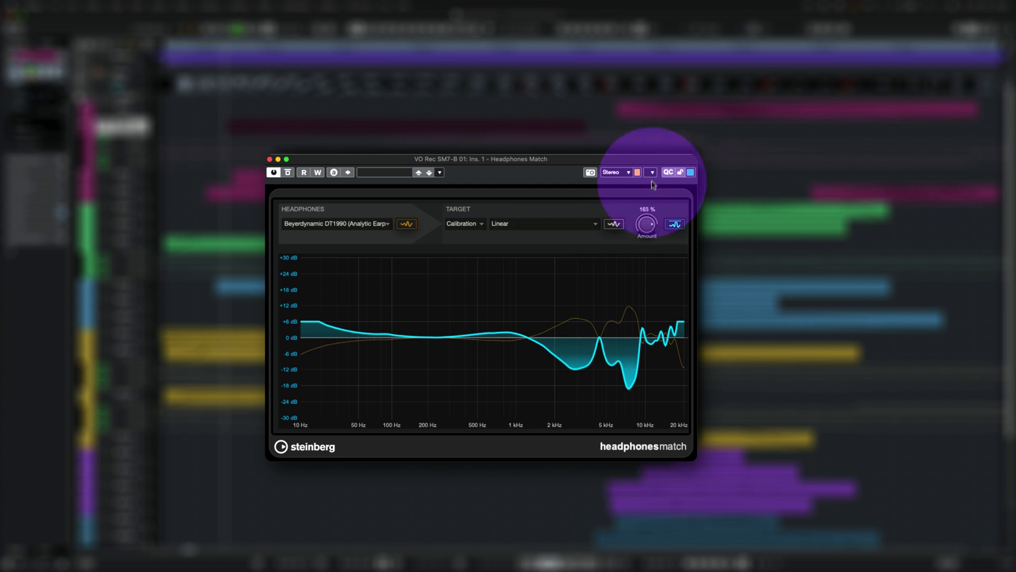
mouse_move(647, 224)
mouse_down()
mouse_move(652, 257)
mouse_move(652, 182)
mouse_up()
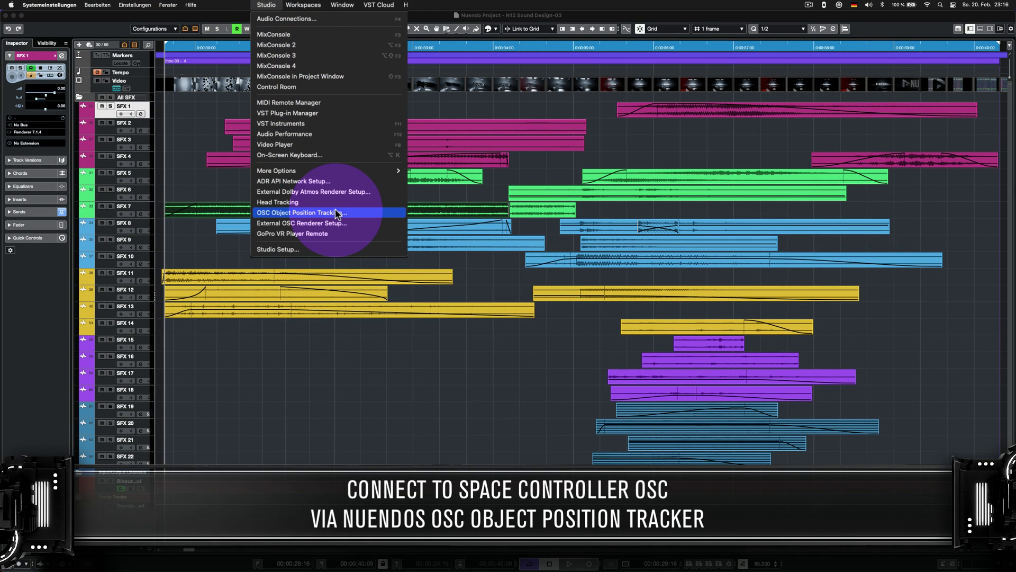
Set OSC tracking and YOSC server ports to 8880, IP 192.168.0.45, and activate both.
click(342, 213)
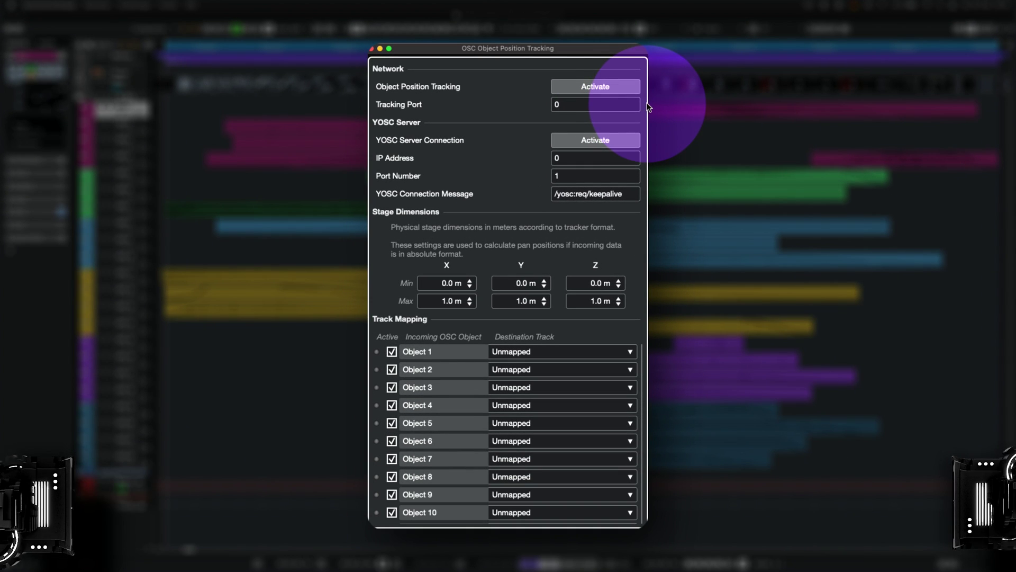
click(625, 110)
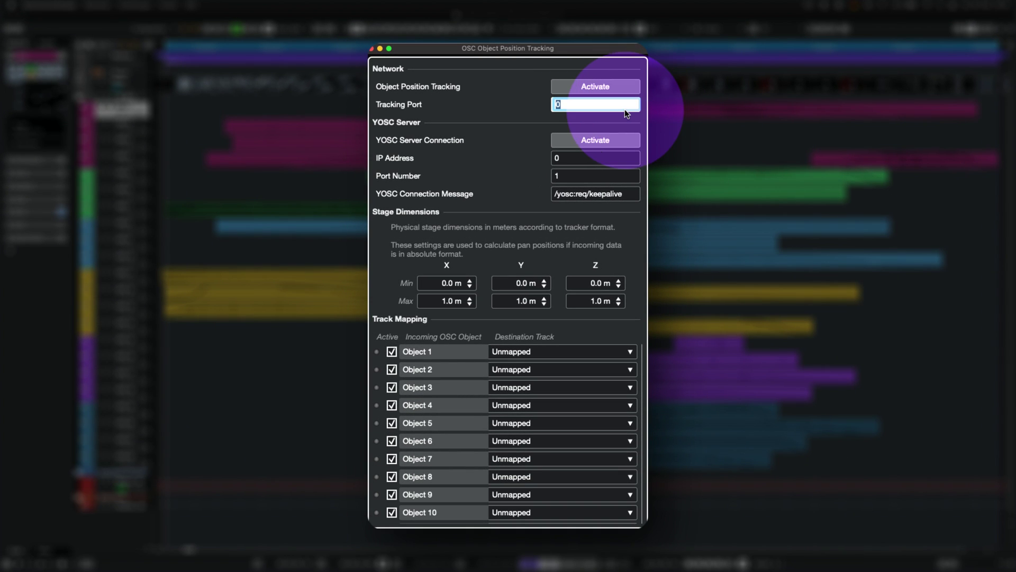
text(888)
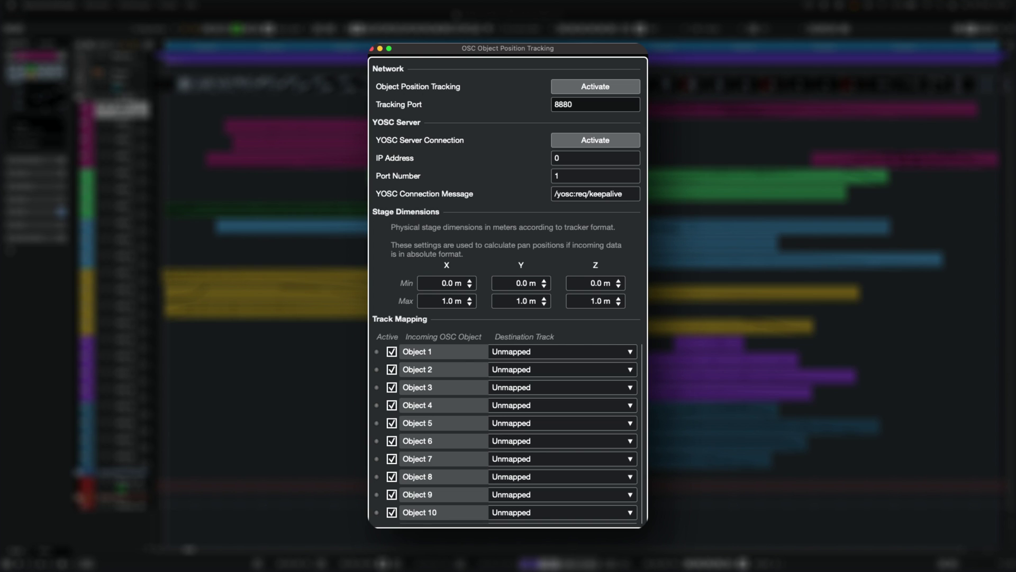
click(596, 174)
text(8880)
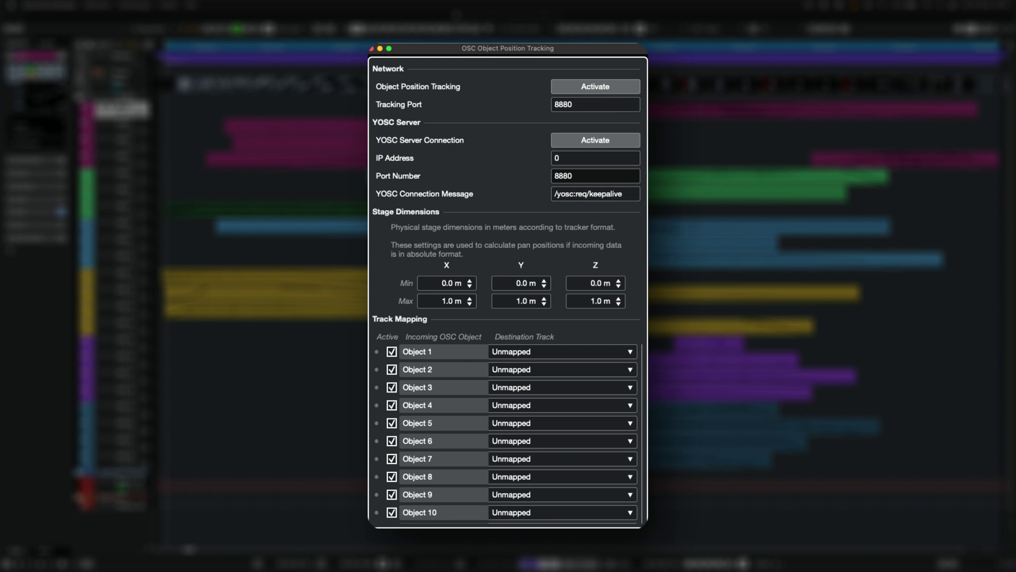
click(426, 158)
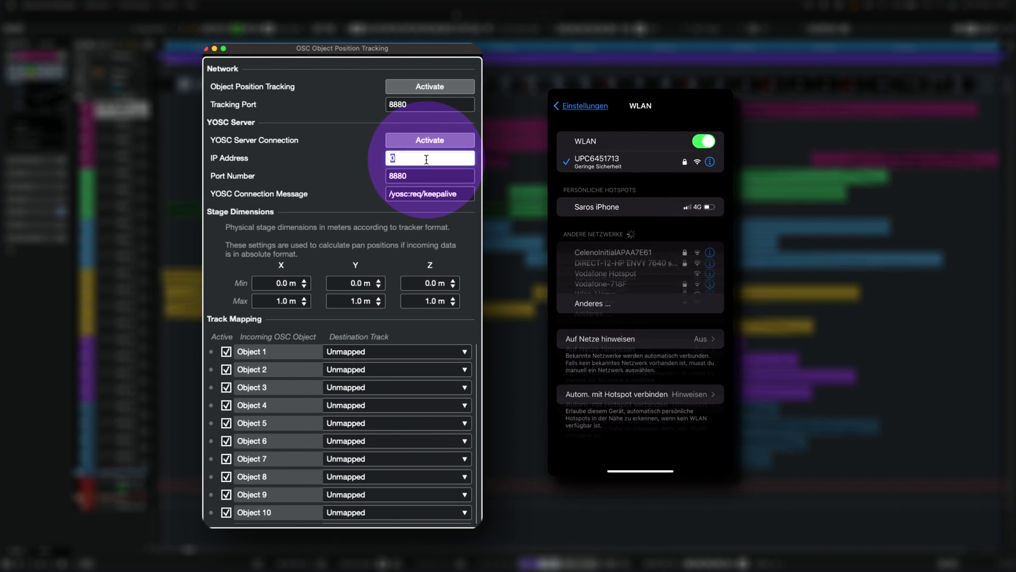
text(192.1)
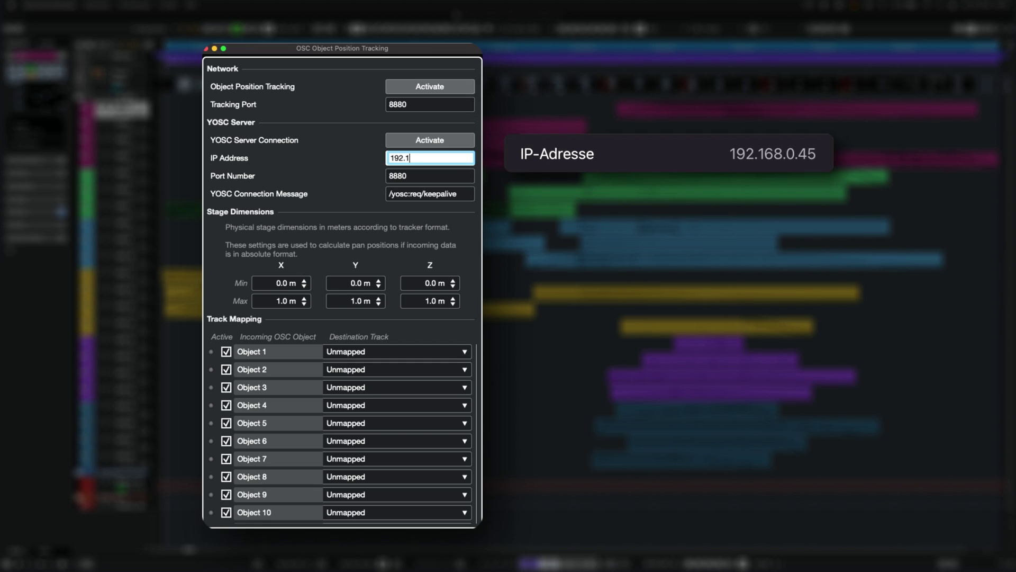
text(68.0.45)
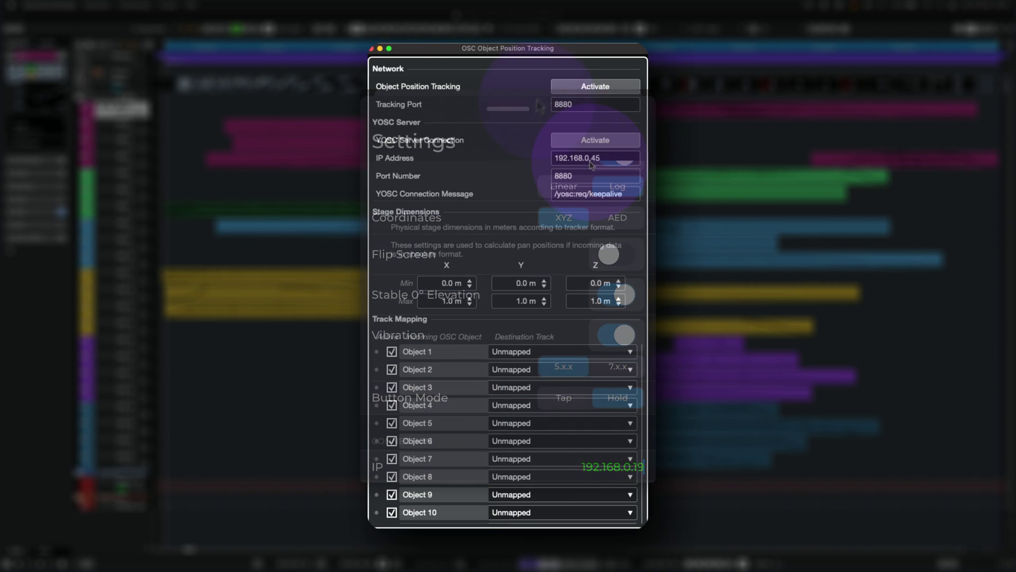
click(560, 87)
click(578, 138)
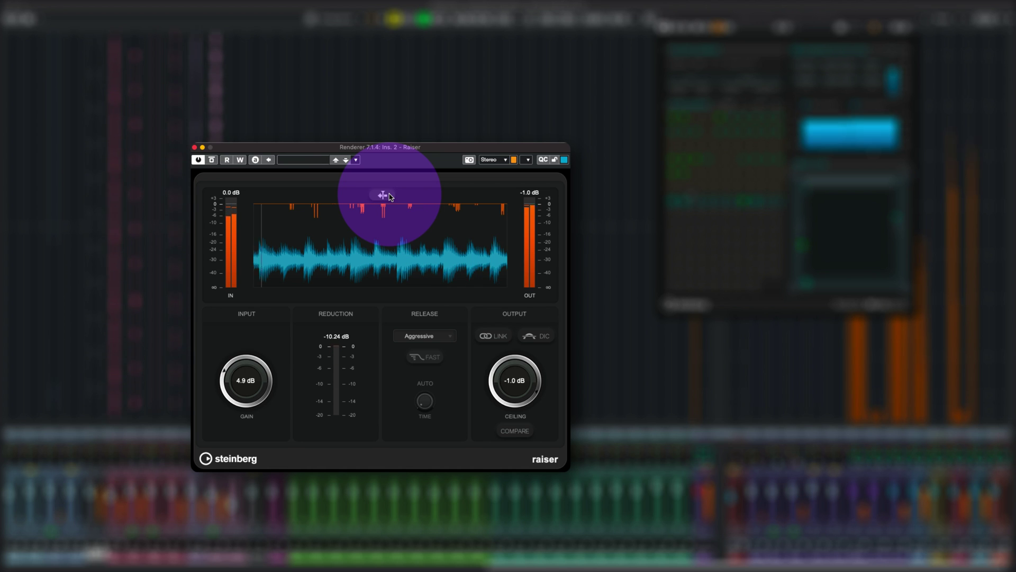
Set Raiser gain to 4.7 dB, Manual release around 129.4 ms, FAST on, channels linked.
click(390, 196)
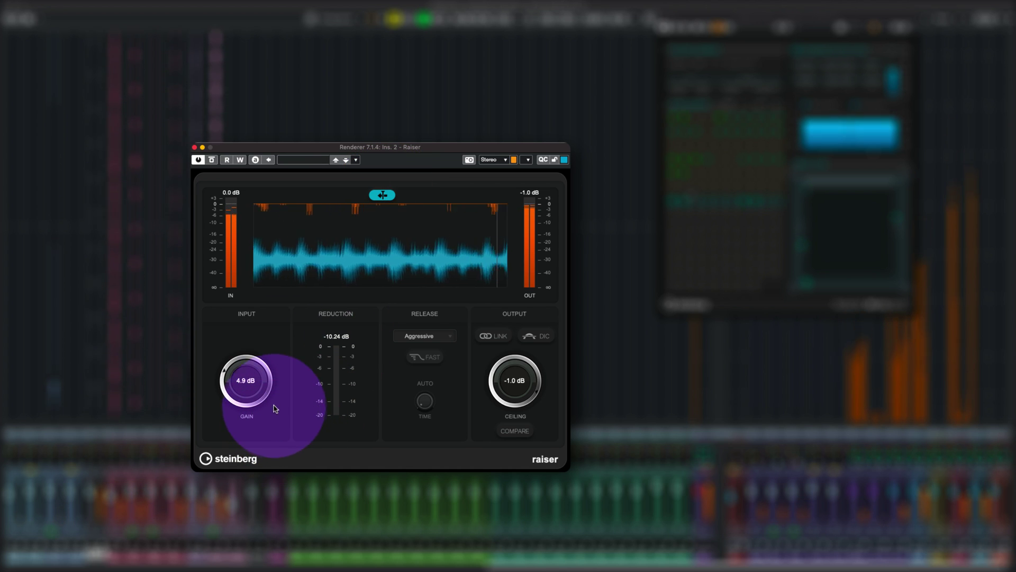
scroll(263, 397, up, 1)
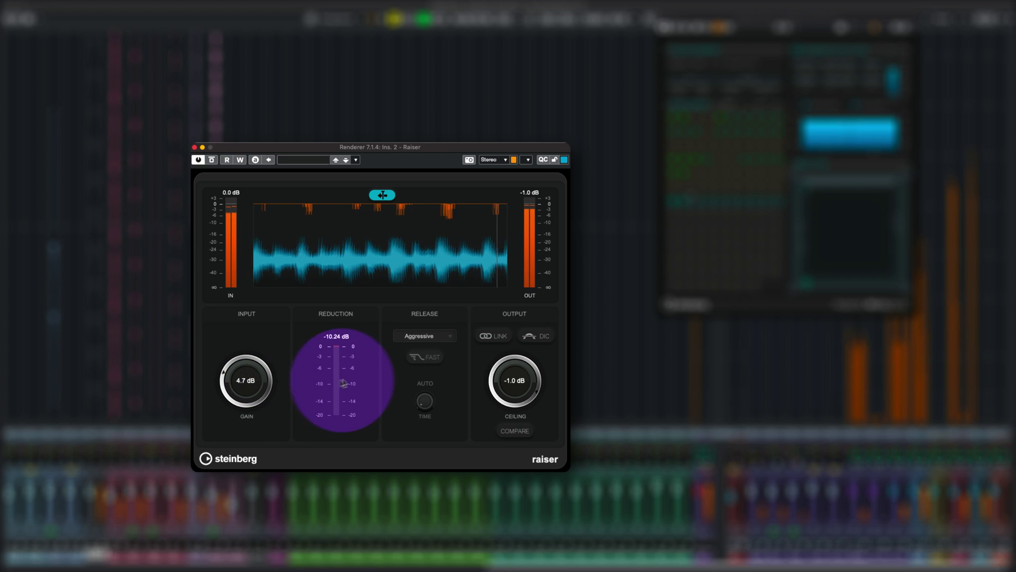
click(420, 338)
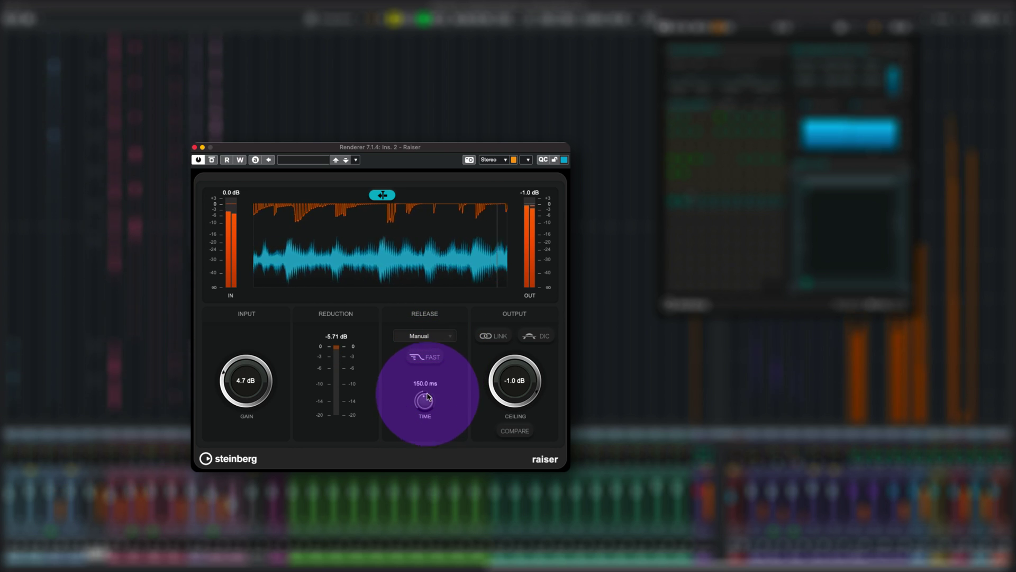
mouse_move(428, 395)
mouse_down()
mouse_move(433, 362)
mouse_move(429, 415)
mouse_up()
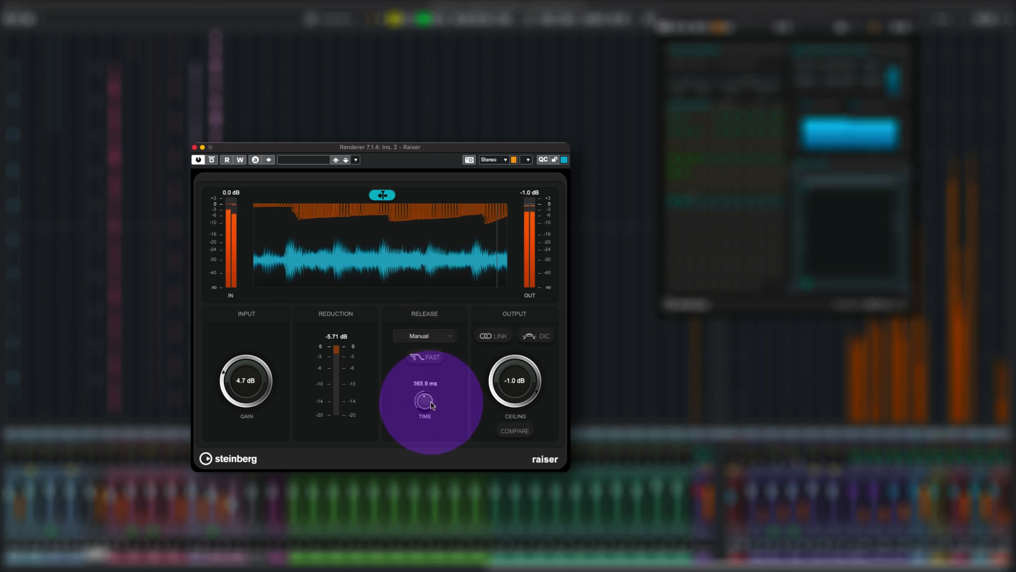
click(425, 357)
click(531, 338)
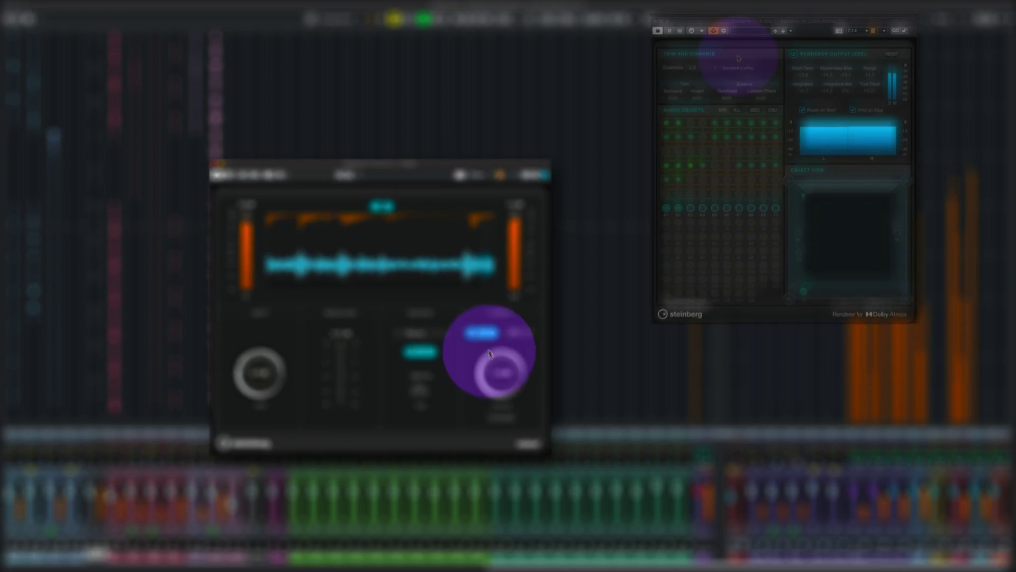
click(669, 99)
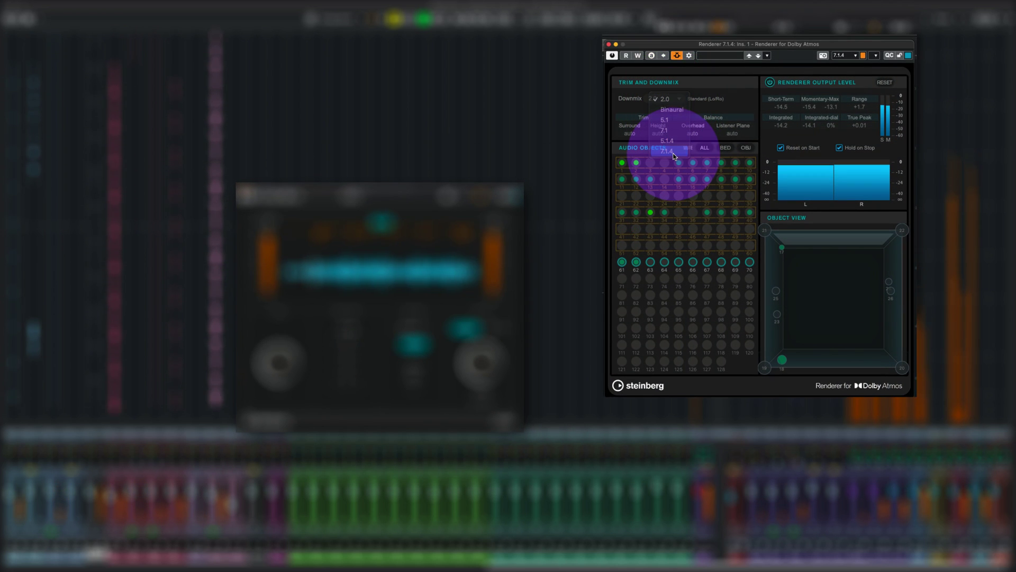
click(470, 193)
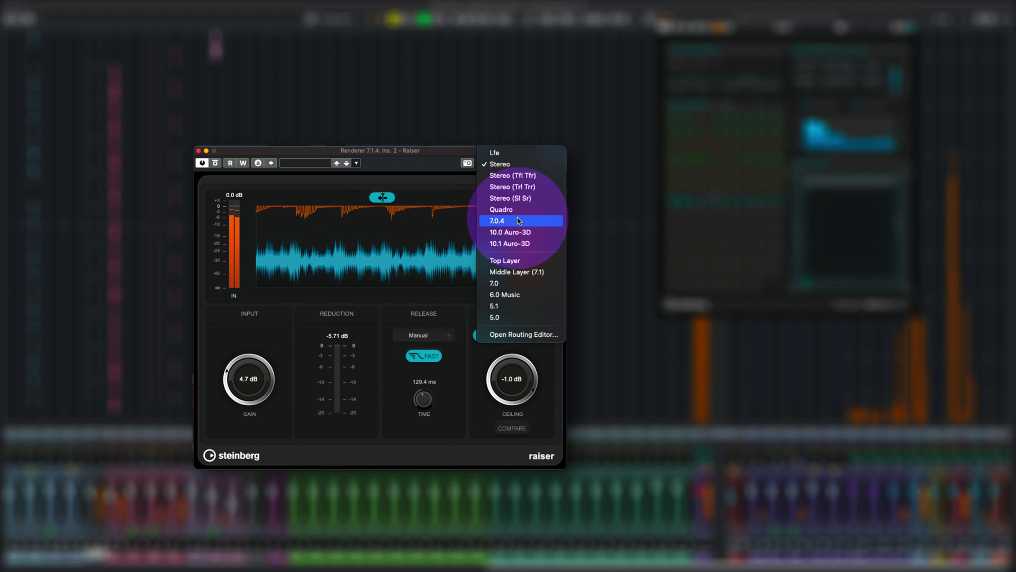
click(519, 221)
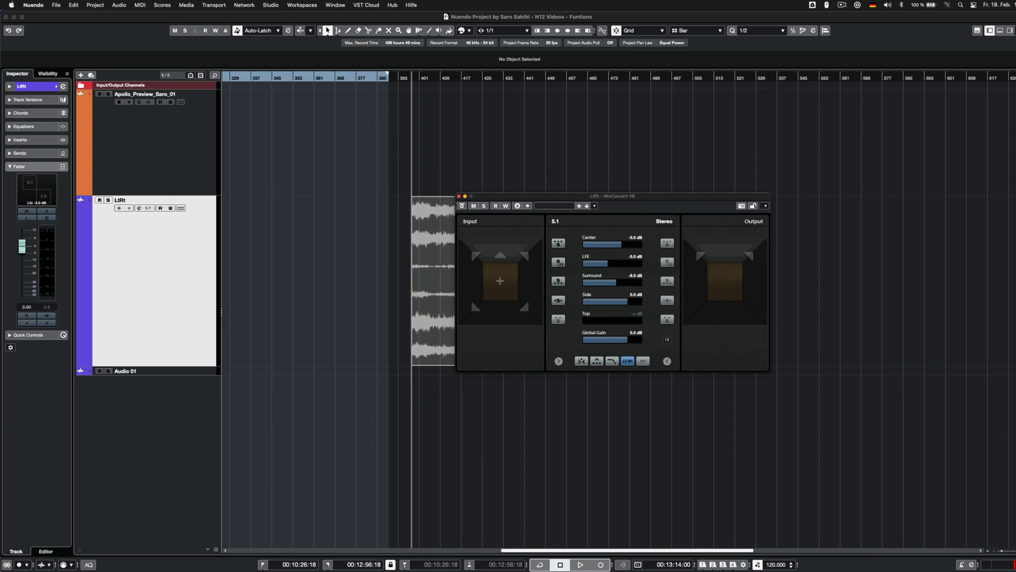
Scroll the arrange view left across the Birds and Fireworks Ambisonics project.
scroll(608, 450, left, 5)
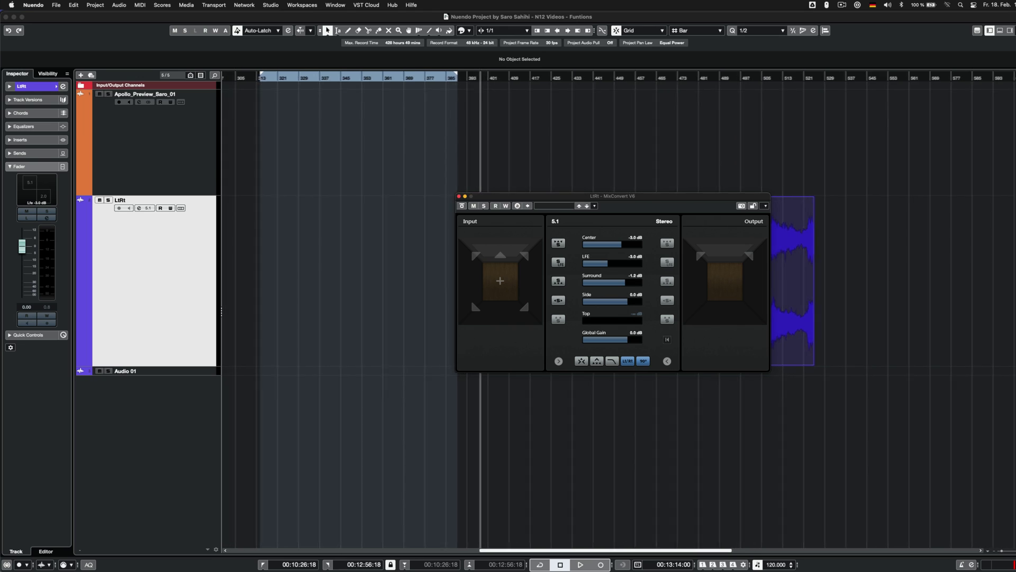
scroll(609, 450, left, 1)
scroll(609, 450, left, 2)
scroll(608, 450, left, 2)
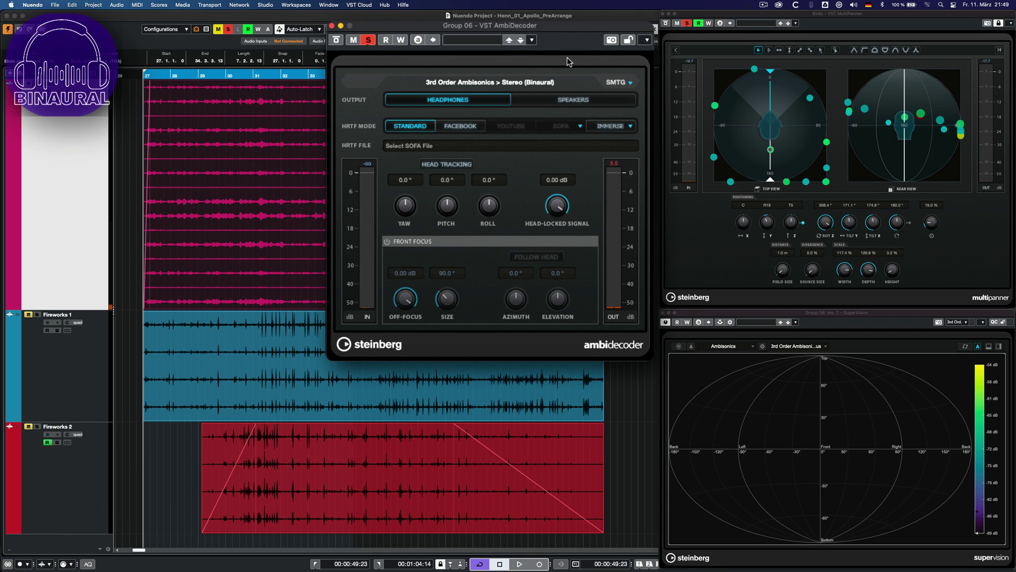
Start playback of the Ambisonics project and select the Fireworks 1 event.
key(space)
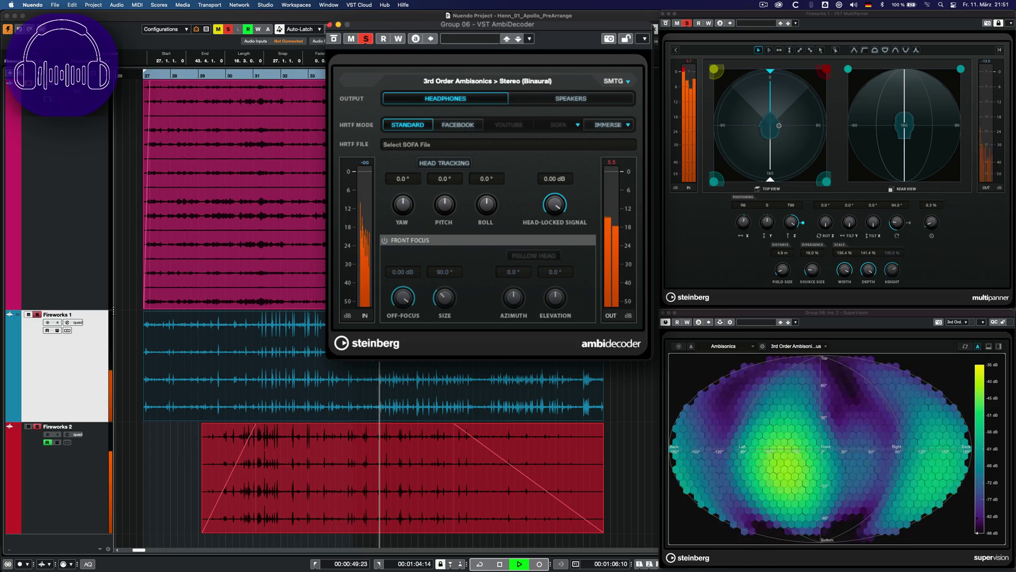
click(491, 398)
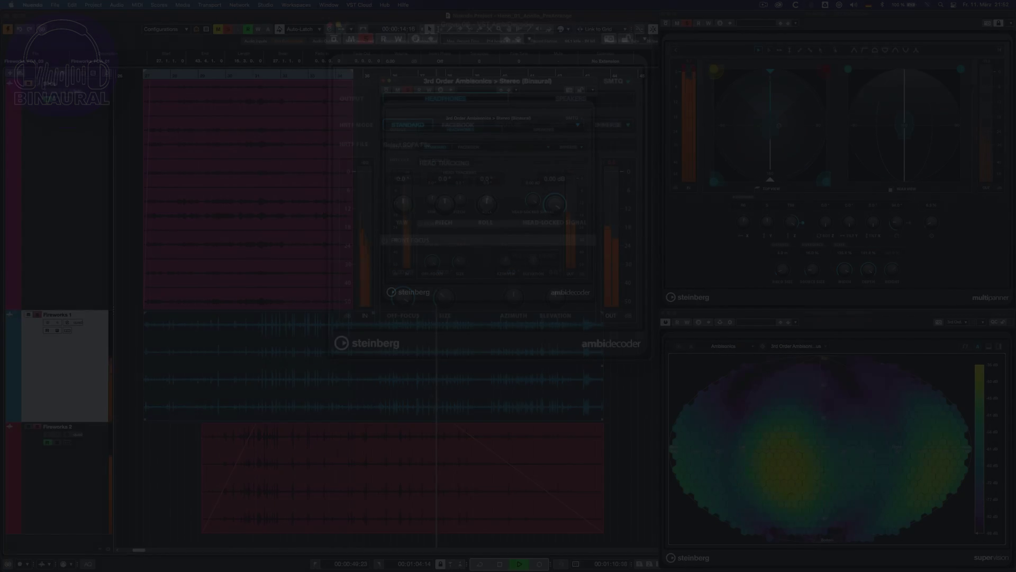